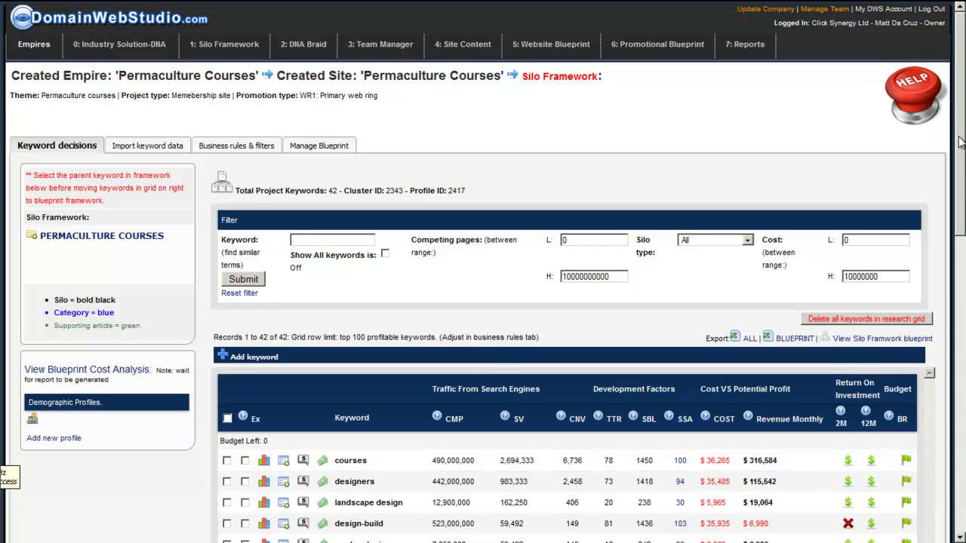
Highlight landscape design, then design-build's TTR 81, cost $35,935 and monthly revenue $6,990
scroll(960, 141, down, 3)
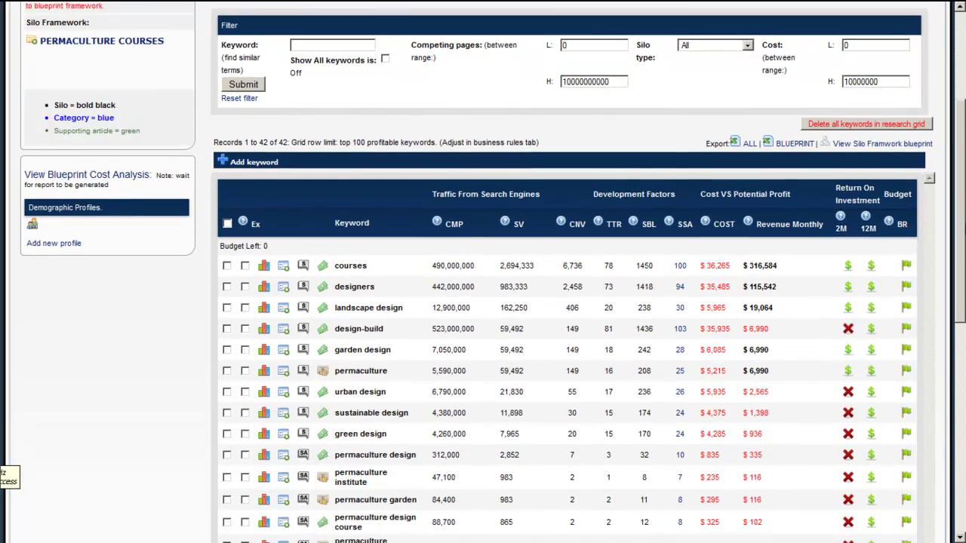
scroll(565, 302, down, 2)
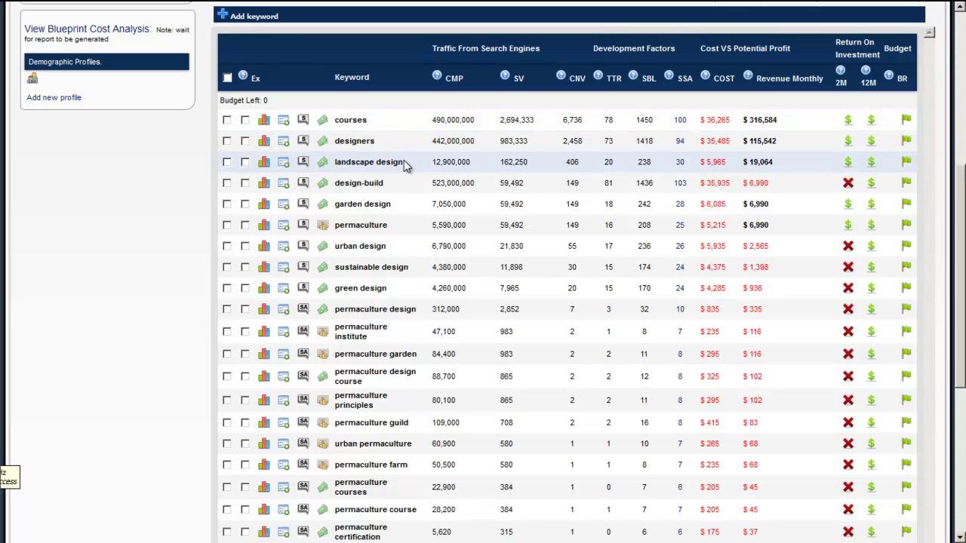
drag(406, 166, 335, 166)
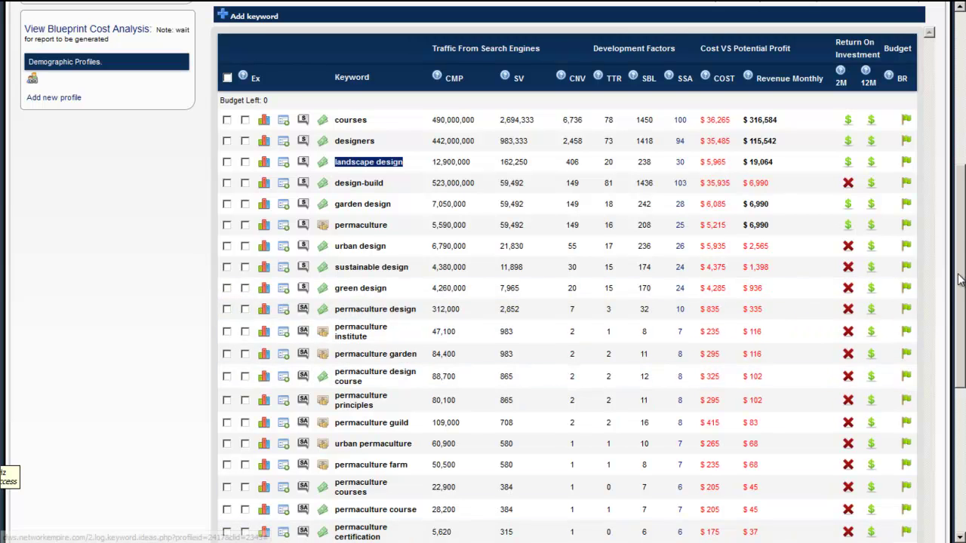
drag(958, 279, 958, 217)
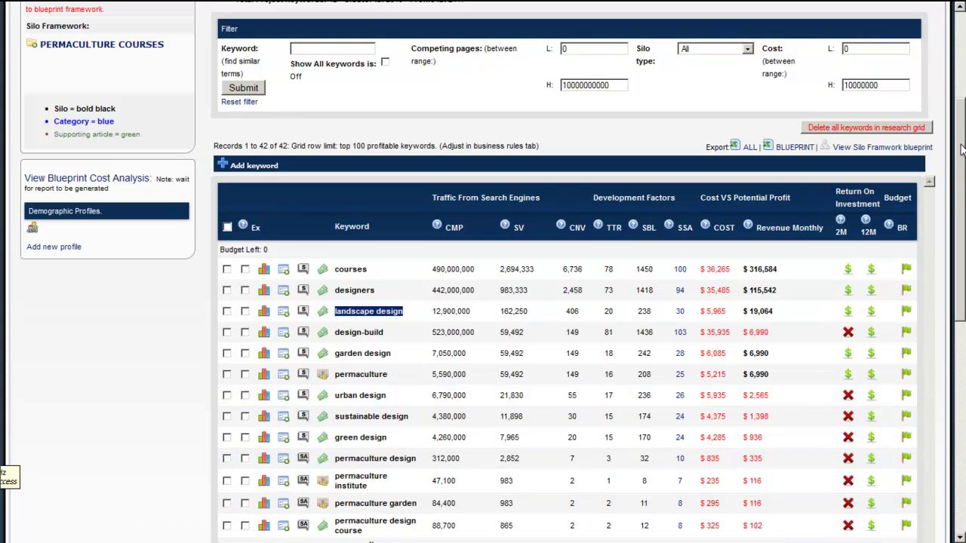
drag(961, 149, 964, 194)
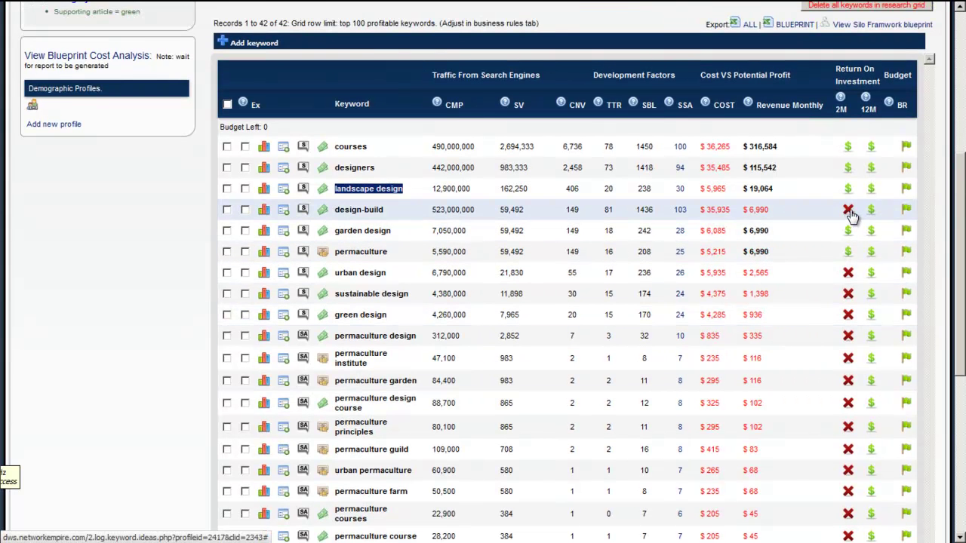
double_click(612, 210)
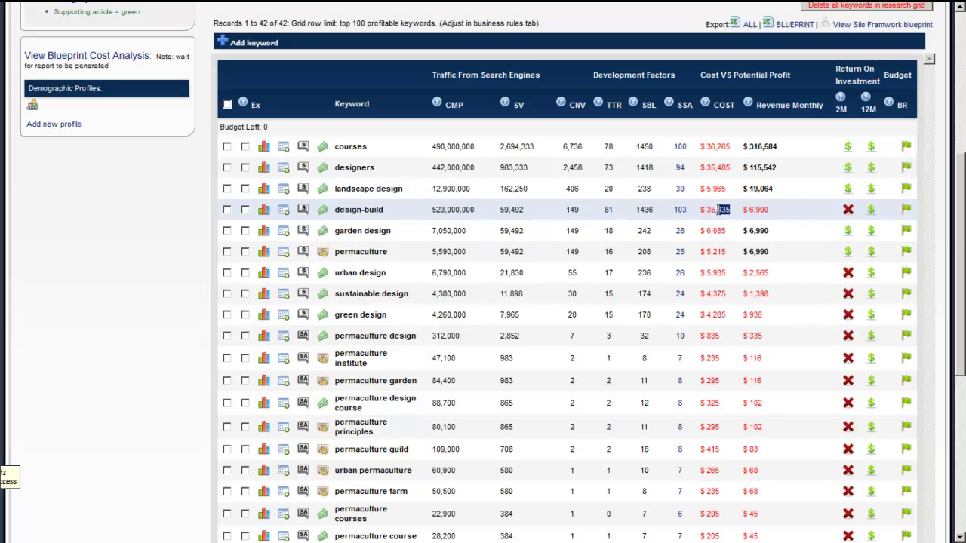
drag(731, 209, 704, 209)
drag(769, 211, 748, 212)
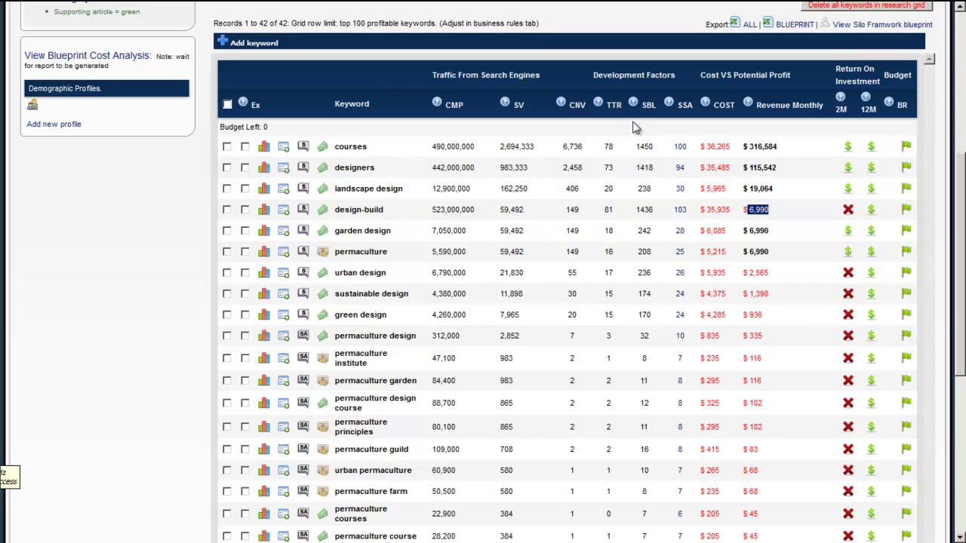
On the Business rules & filters page, set Show keyword rows to 50
click(960, 59)
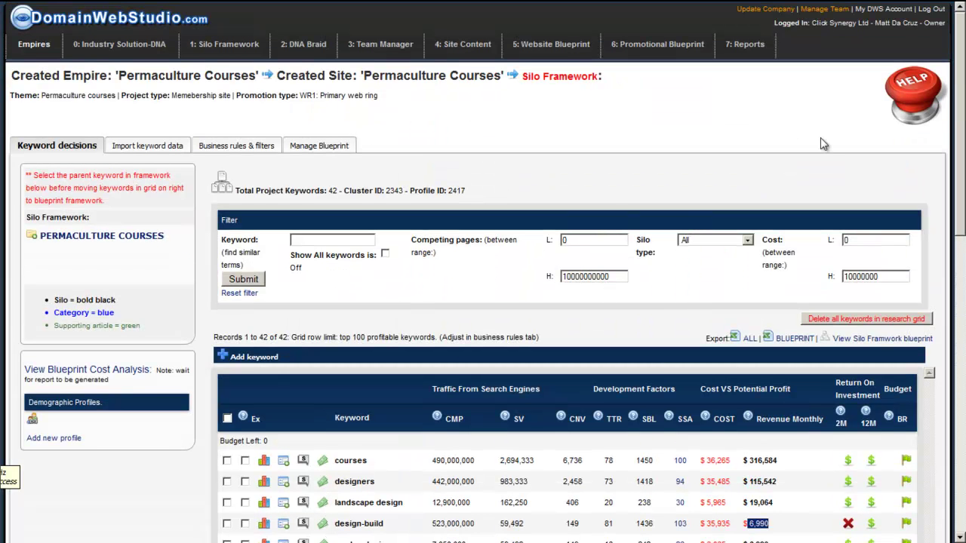
click(259, 150)
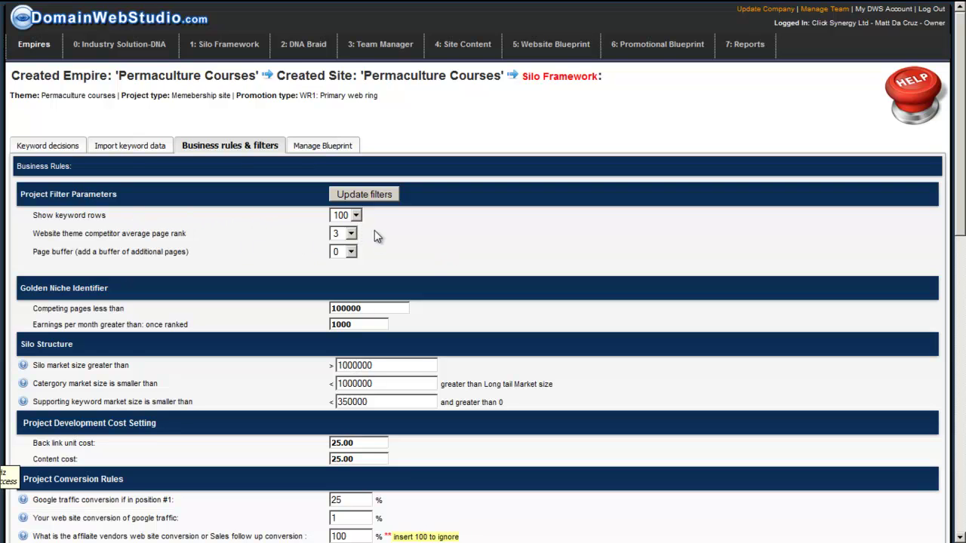
click(355, 216)
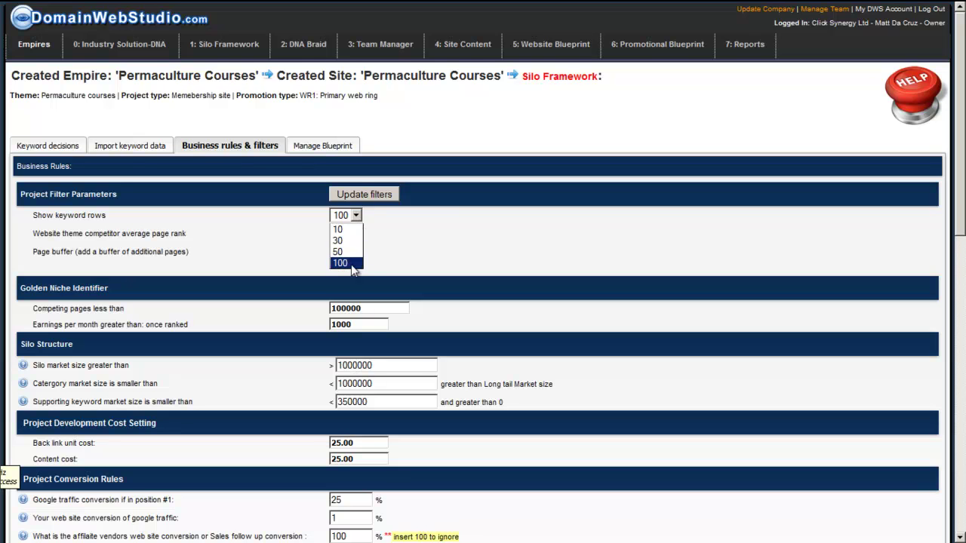
click(357, 240)
click(359, 218)
click(358, 248)
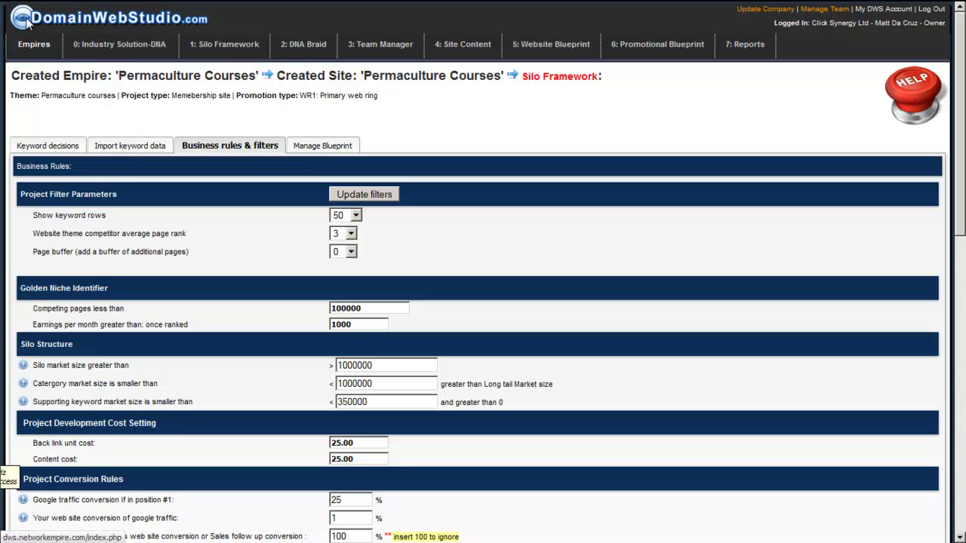
In Explorer, go to Cluster-permaculture's Whitepaper folder and select permaculture courses-white-paper.png
key(alt+Tab)
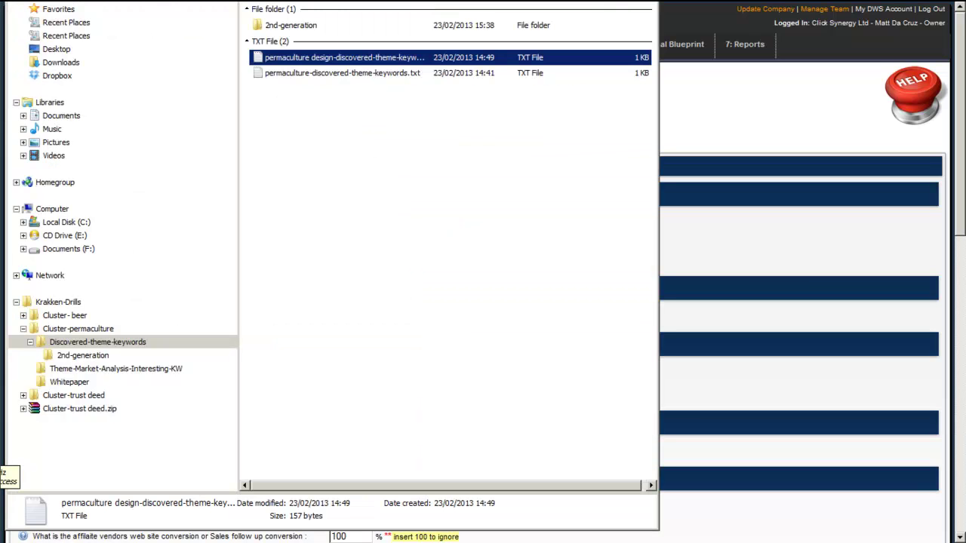
key(alt+Up)
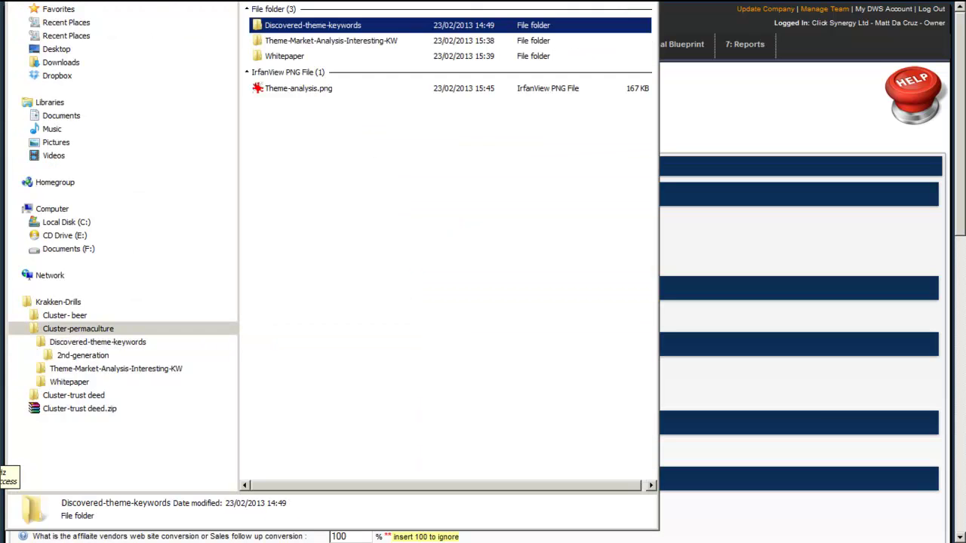
double_click(258, 59)
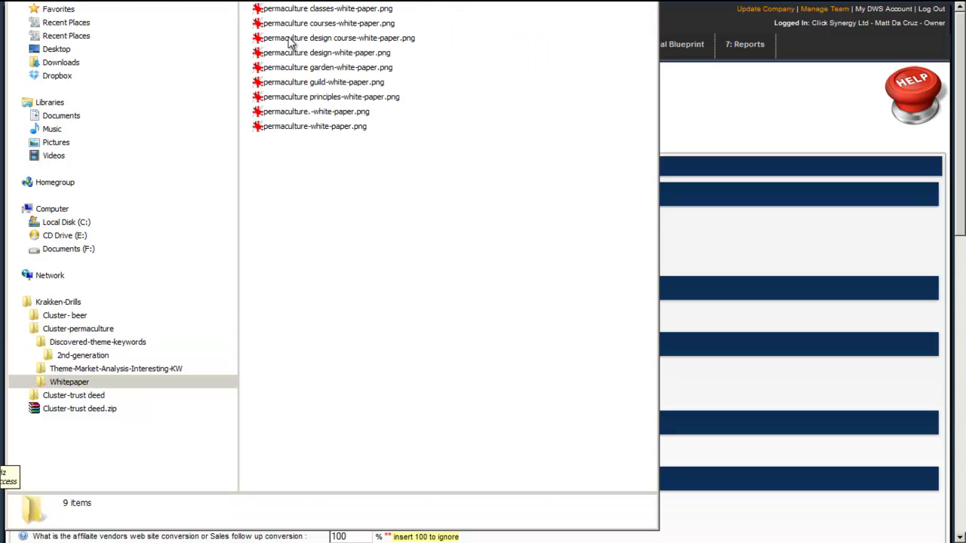
click(287, 27)
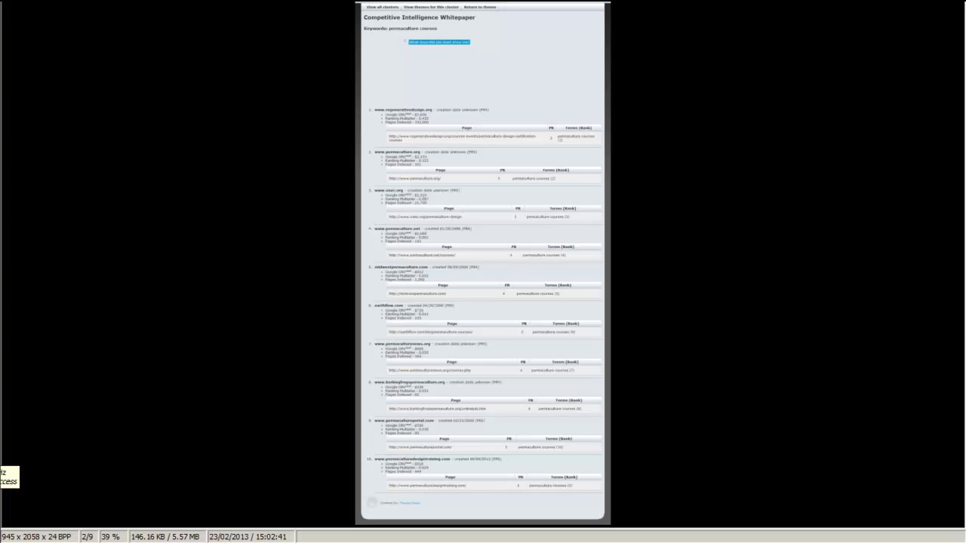
Open permaculture courses-white-paper.png in IrfanView, scroll through the whitepaper, then close the viewer
key(plus)
key(plus)
key(plus)
key(plus)
key(plus)
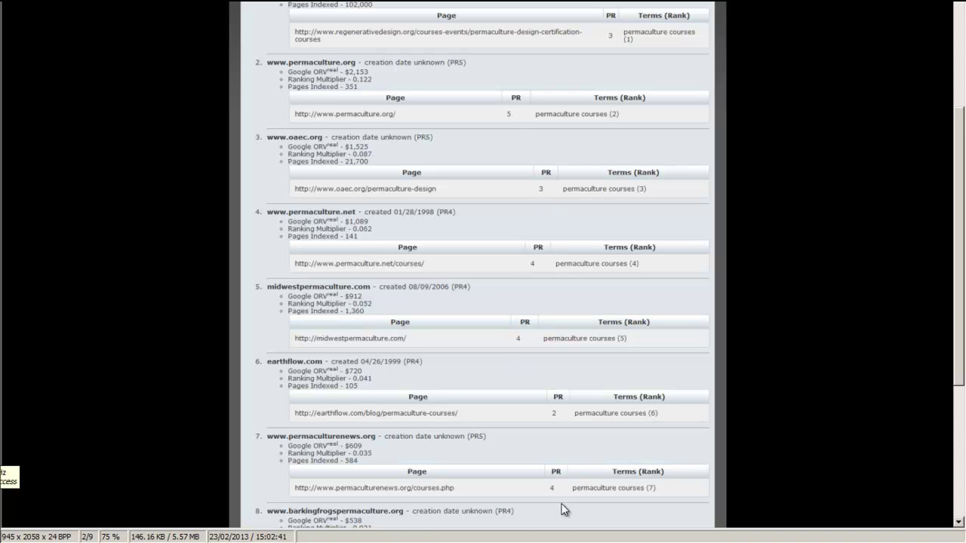
drag(963, 253, 962, 166)
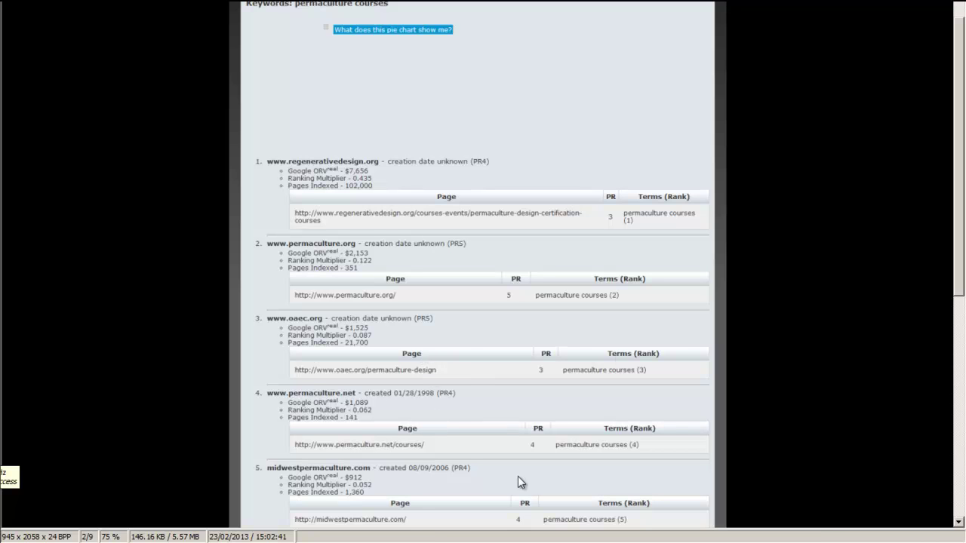
drag(961, 160, 941, 45)
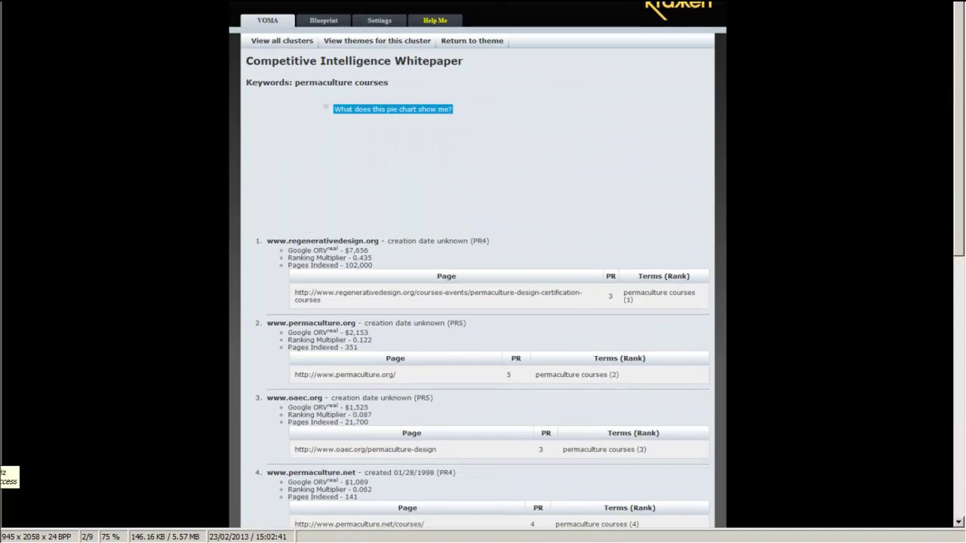
key(Escape)
key(alt+Tab)
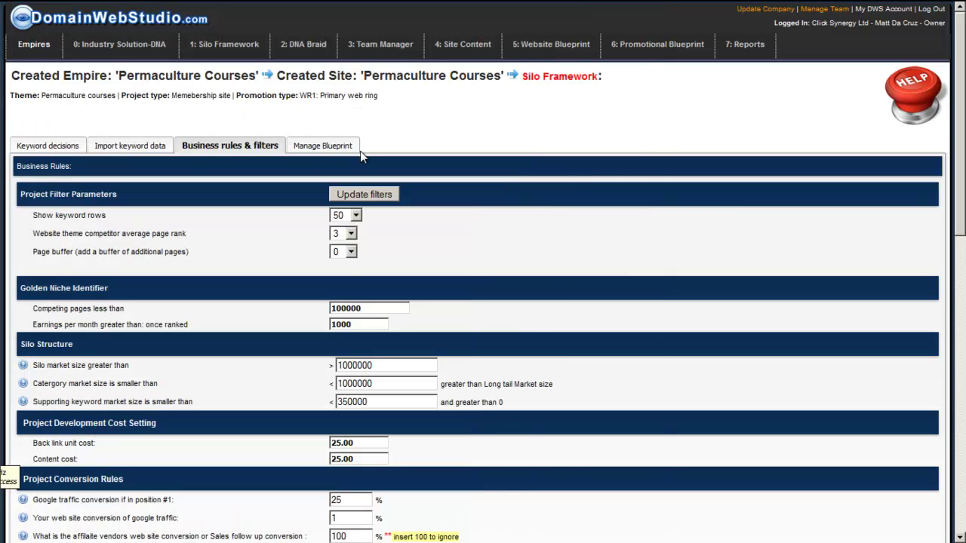
click(351, 234)
click(351, 234)
drag(958, 108, 959, 166)
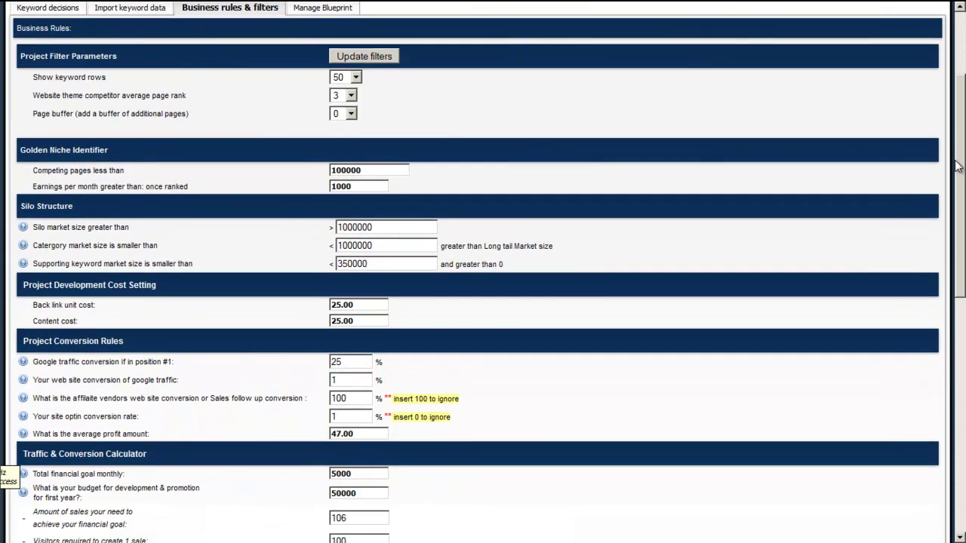
click(351, 115)
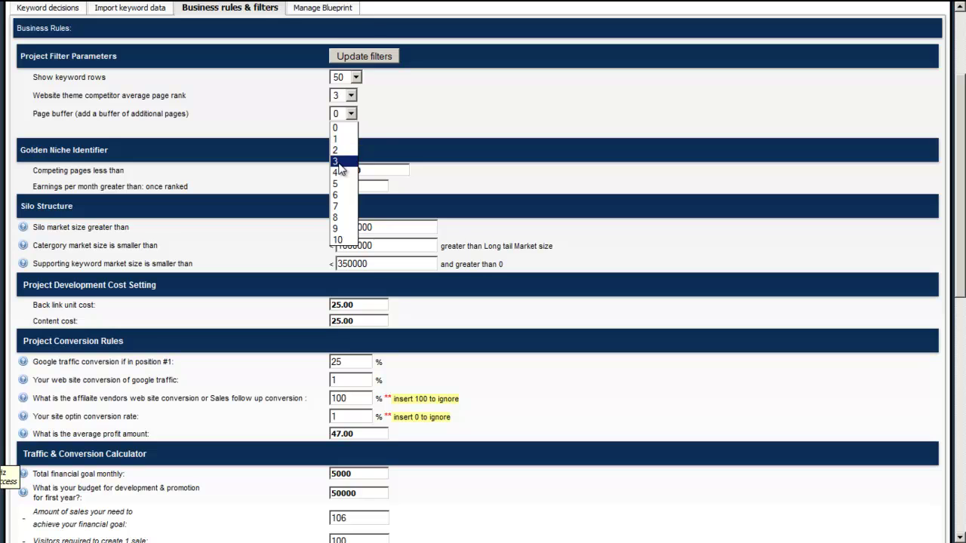
click(428, 117)
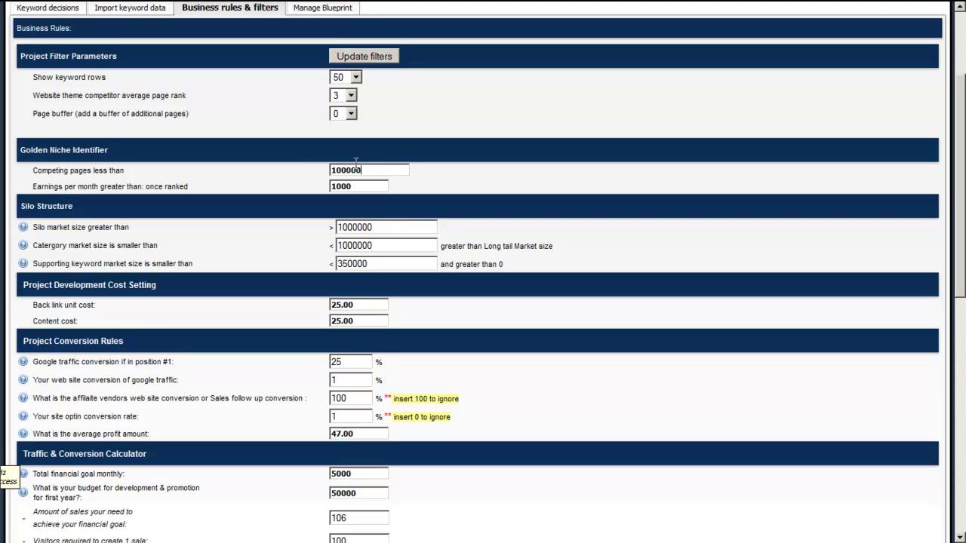
drag(356, 163, 346, 163)
double_click(365, 184)
scroll(962, 140, down, 4)
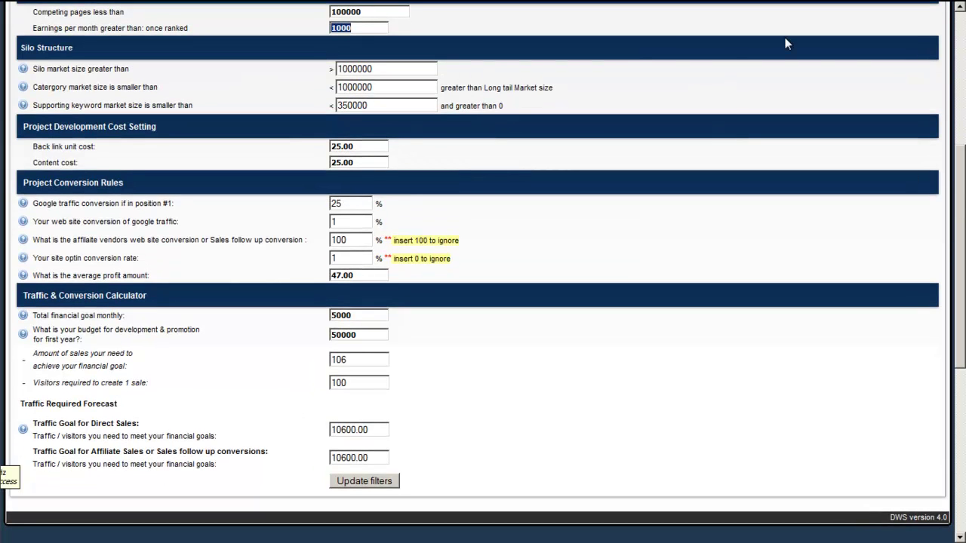
Change the content cost from 25.00 to 15.00 and apply it with Update filters
drag(958, 218, 958, 188)
key(ctrl+minus)
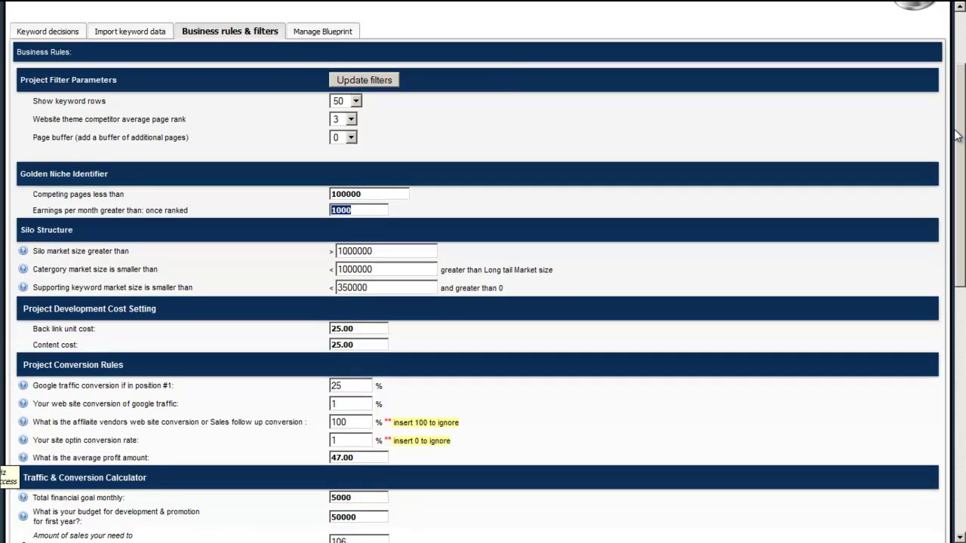
key(ctrl+plus)
scroll(957, 211, down, 1)
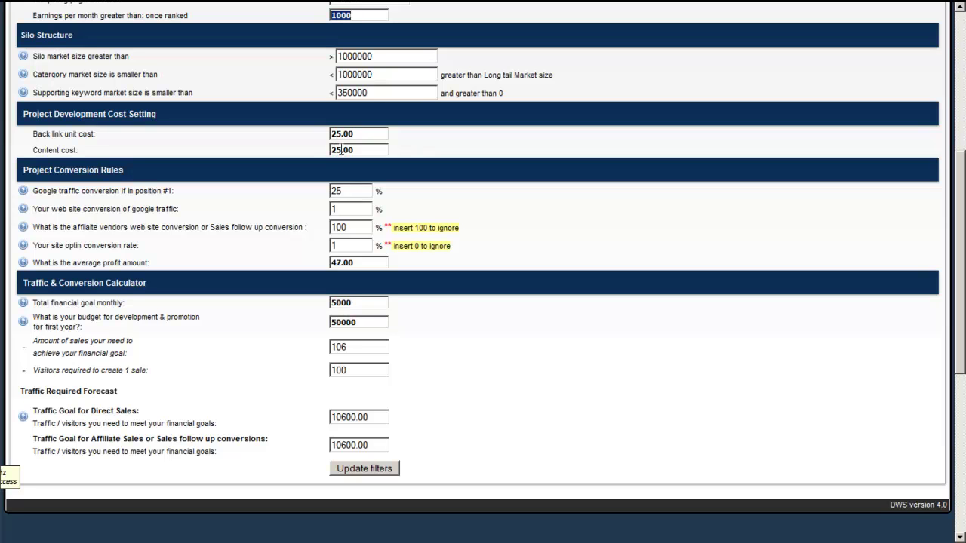
drag(337, 149, 326, 152)
text(1)
click(373, 471)
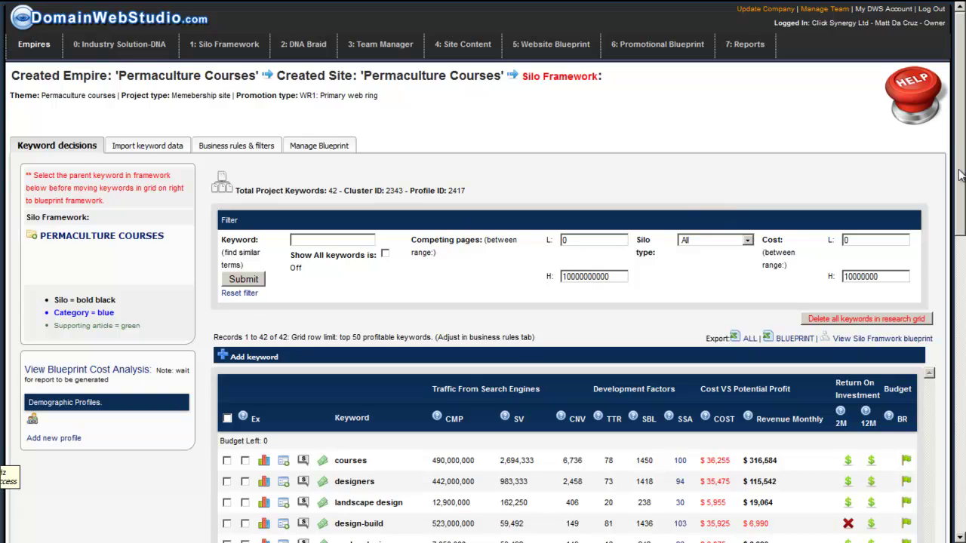
drag(960, 175, 962, 325)
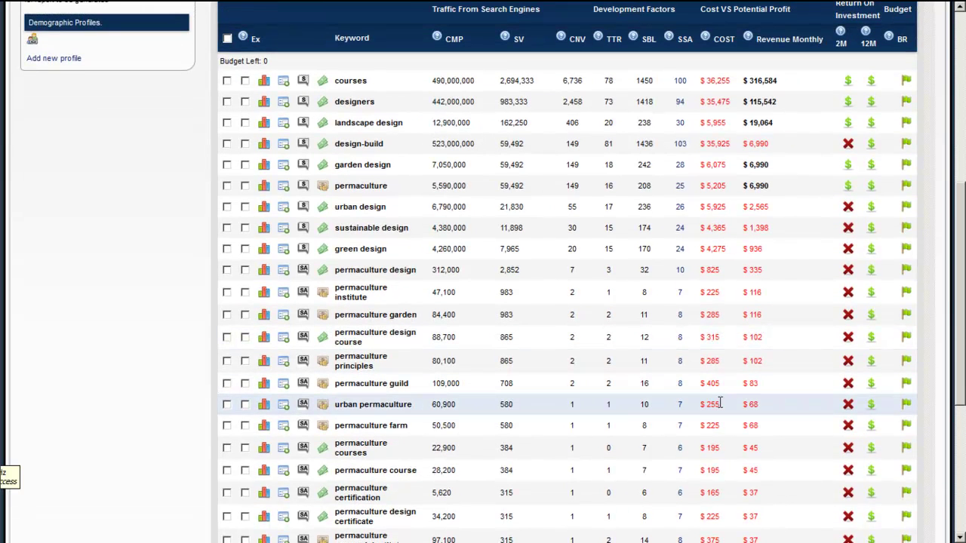
drag(721, 403, 701, 404)
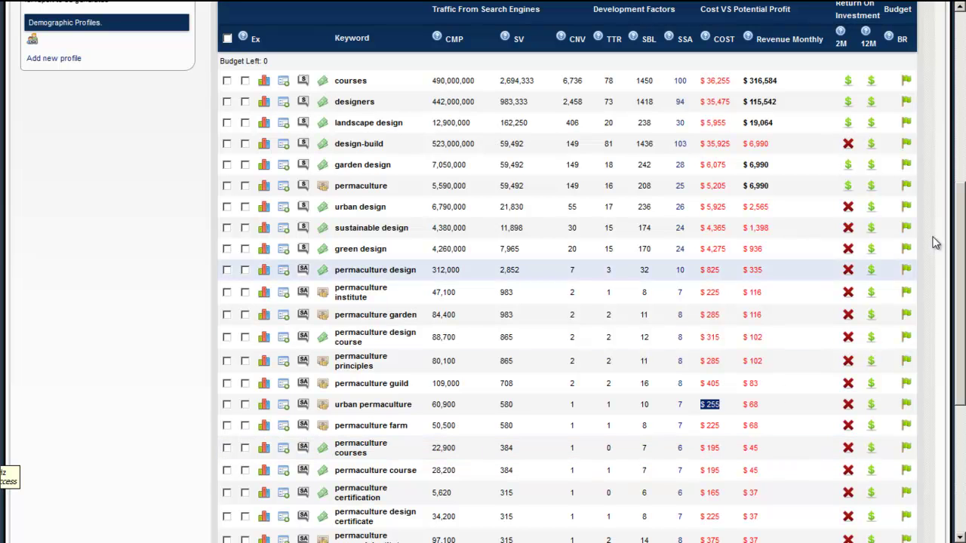
scroll(908, 28, up, 5)
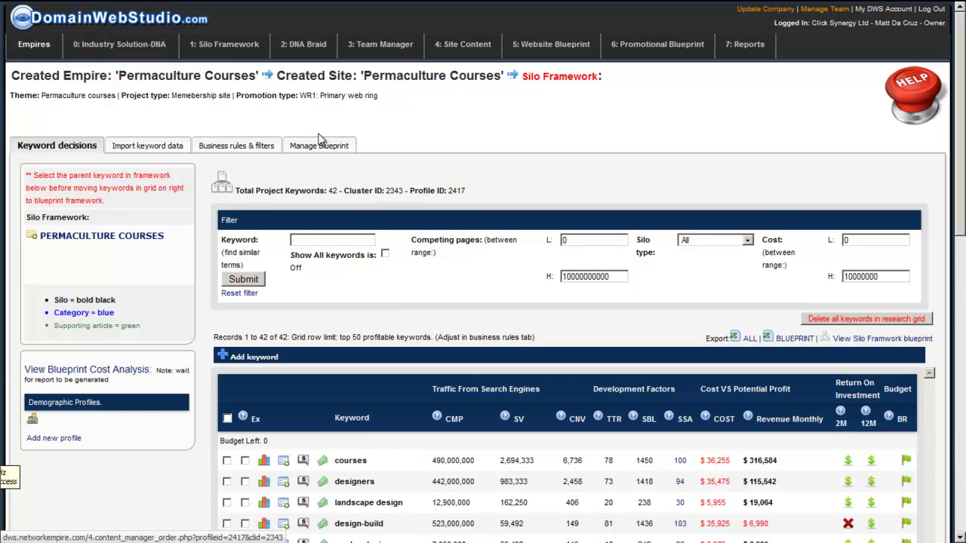
Replace the average profit amount 47 with 100 and update the filters
click(239, 148)
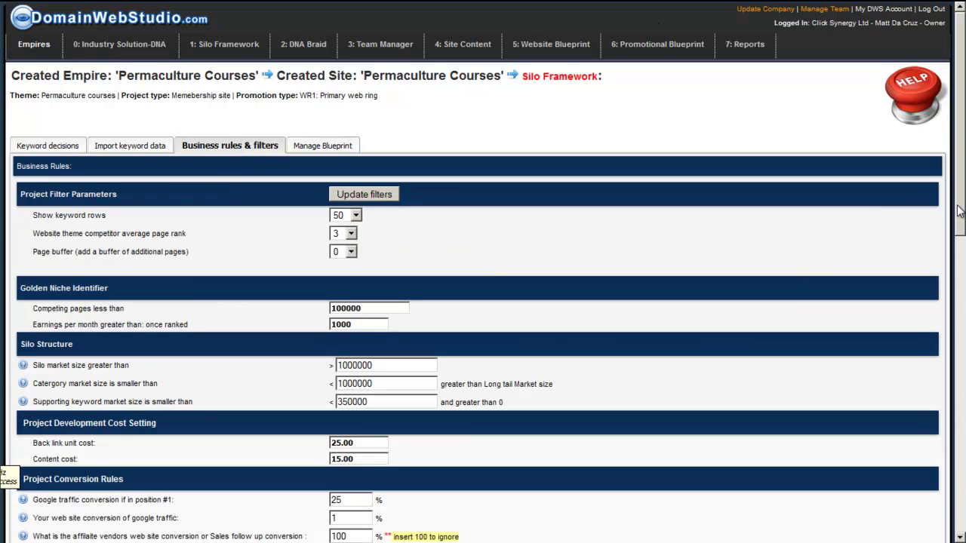
scroll(471, 307, down, 5)
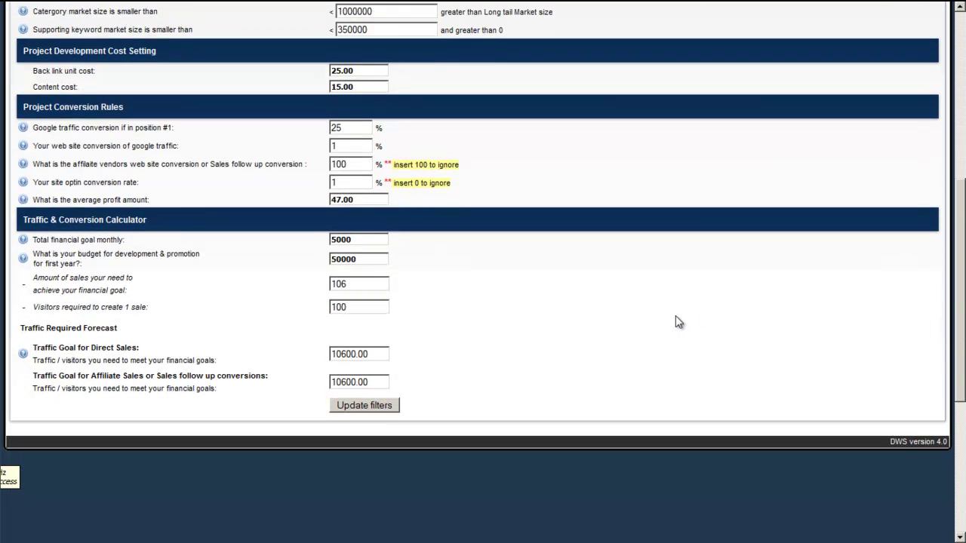
drag(342, 199, 325, 199)
text(100)
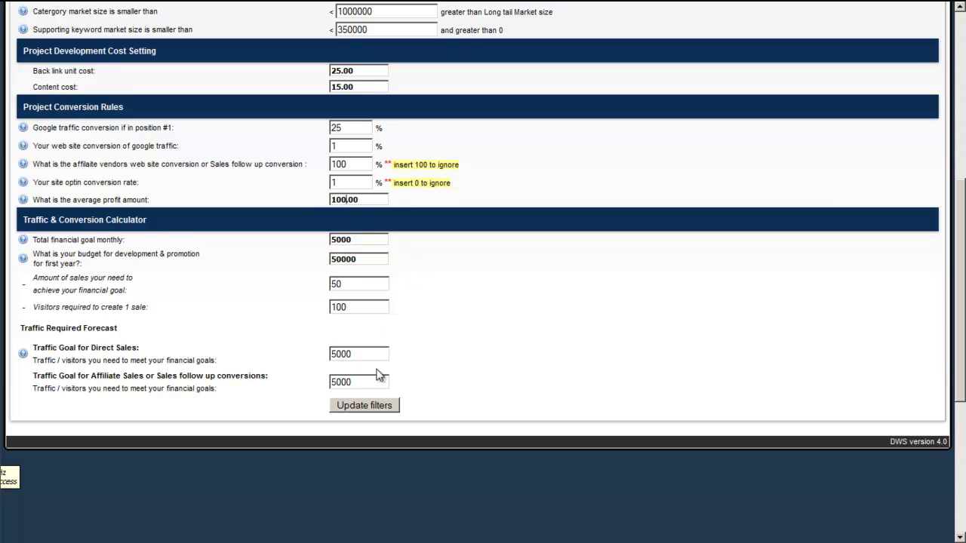
click(365, 406)
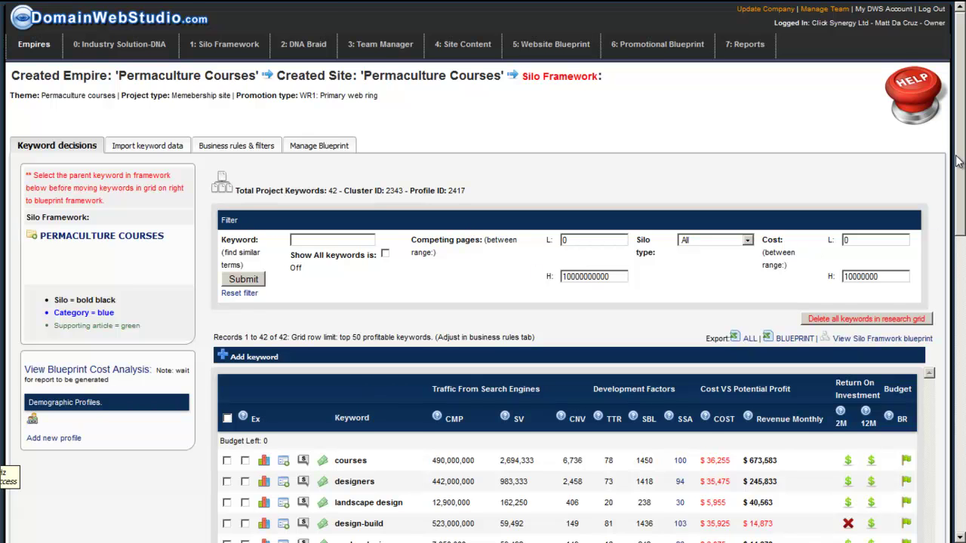
Scroll through the reloaded keyword grid reviewing Revenue Monthly values, with courses at $673,583
drag(960, 165, 962, 272)
scroll(920, 279, down, 3)
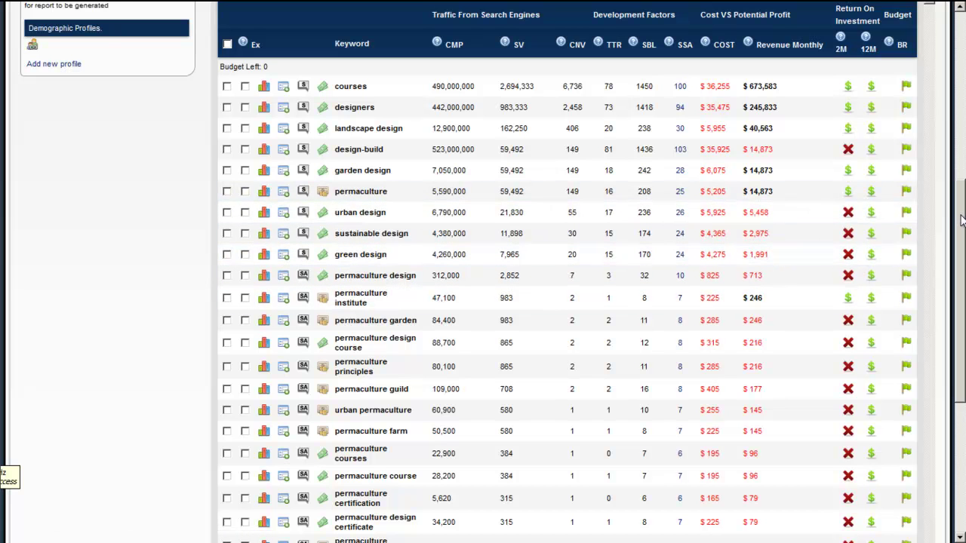
drag(961, 220, 959, 59)
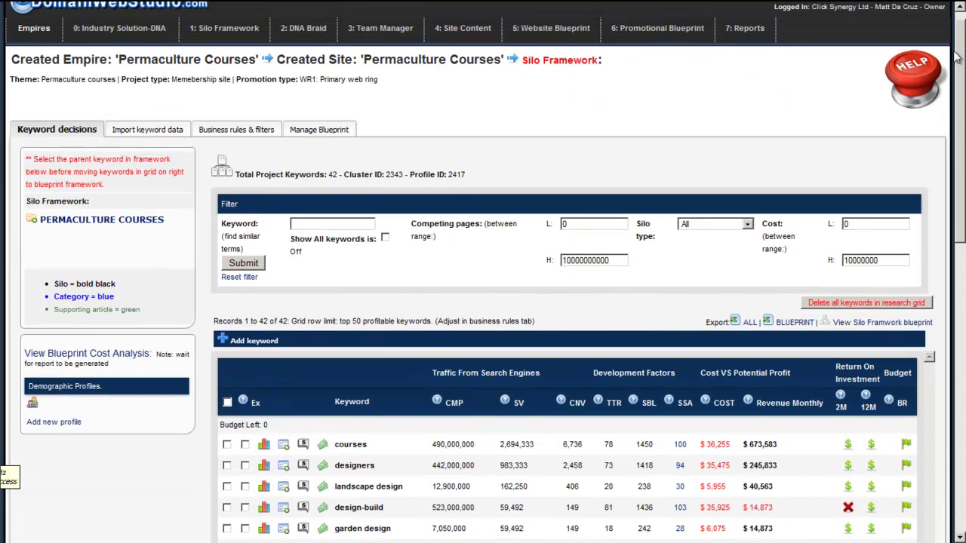
Change the average profit amount from 100.00 to 200.00 and update the filters
click(235, 129)
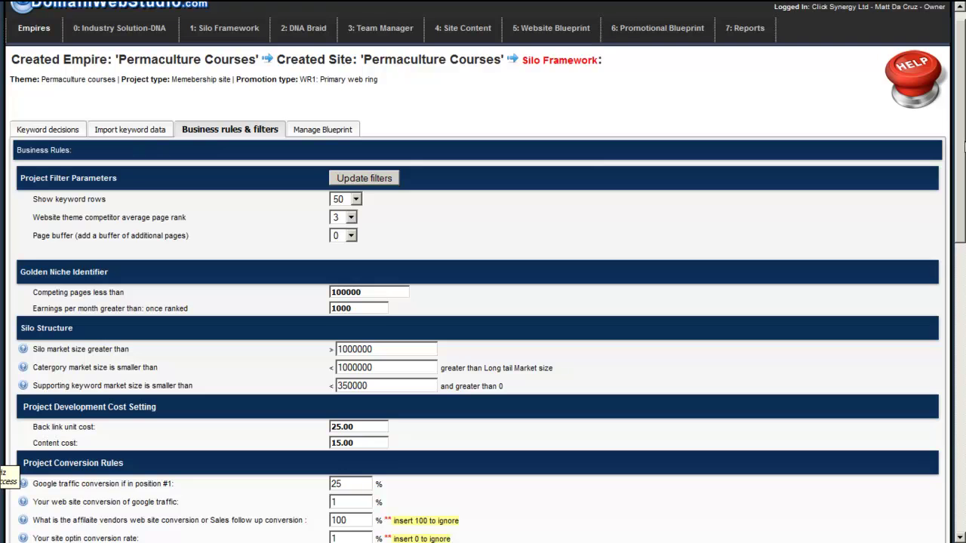
drag(962, 114, 962, 251)
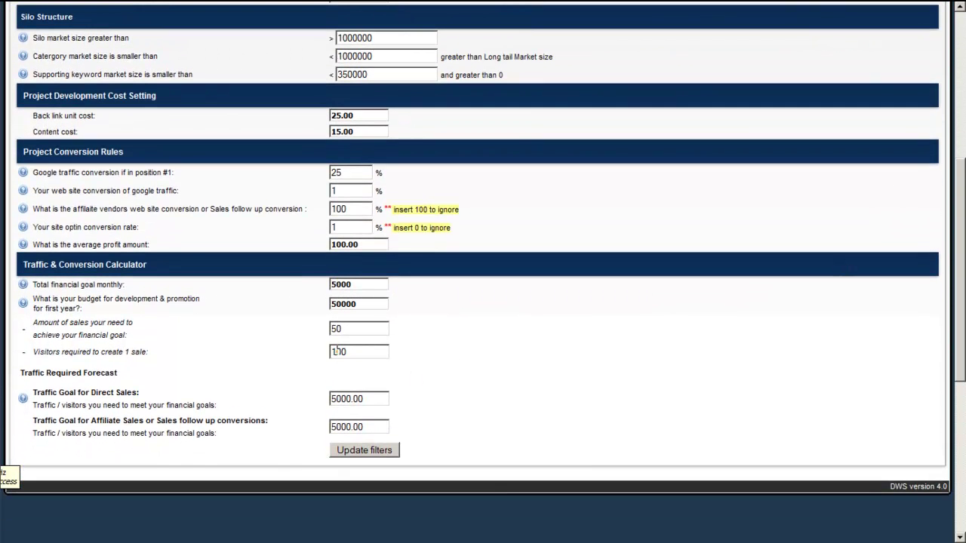
drag(336, 350, 331, 352)
drag(335, 245, 331, 245)
text(2)
click(361, 451)
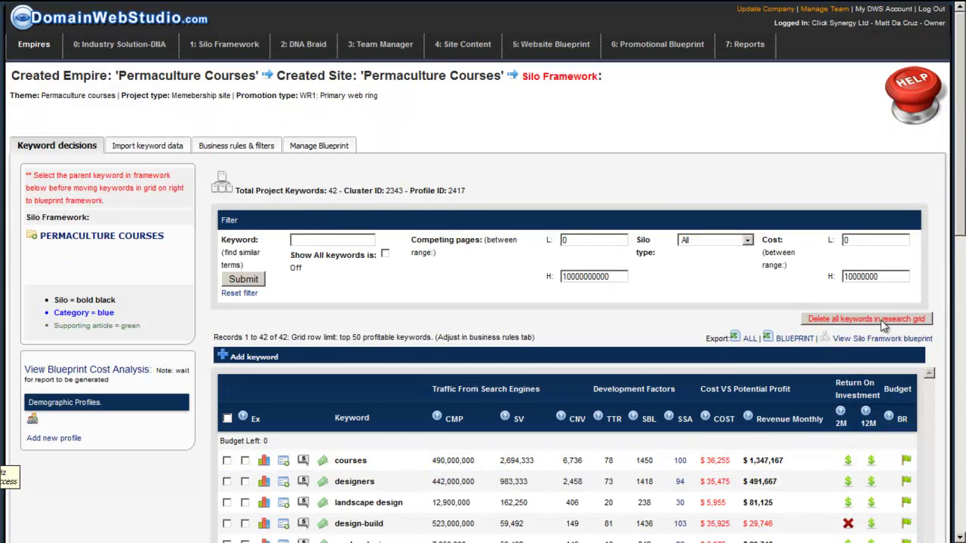
Scroll the re-costed grid and read the 12M ROI estimated profits for the keywords
drag(959, 162, 959, 377)
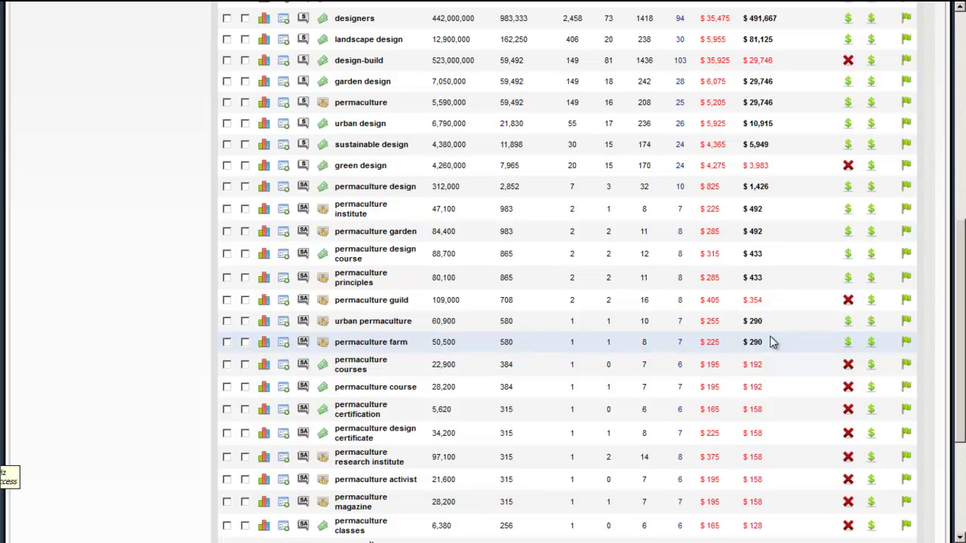
drag(962, 269, 961, 189)
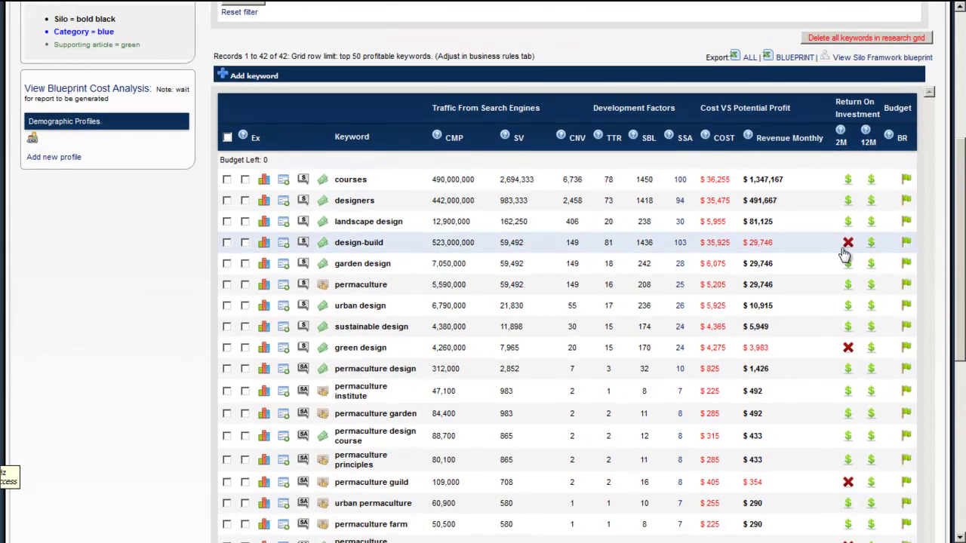
mouse_move(874, 250)
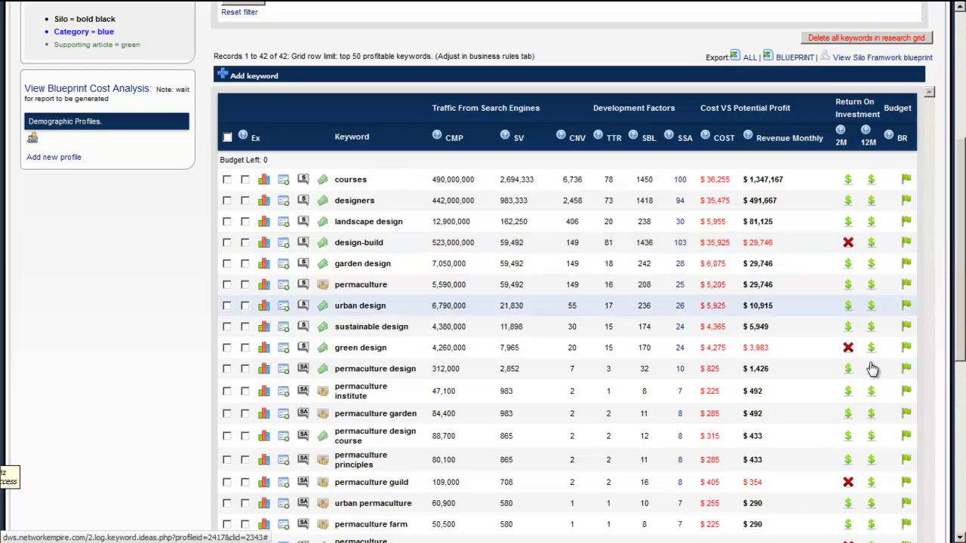
mouse_move(873, 488)
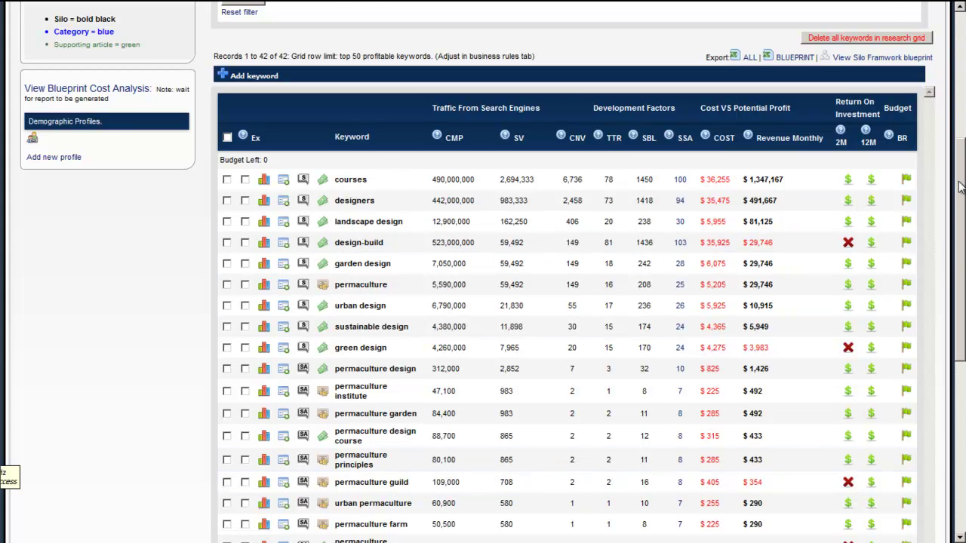
drag(962, 189, 959, 86)
Set the average profit amount from 200.00 back to 47 and update the filters
click(242, 90)
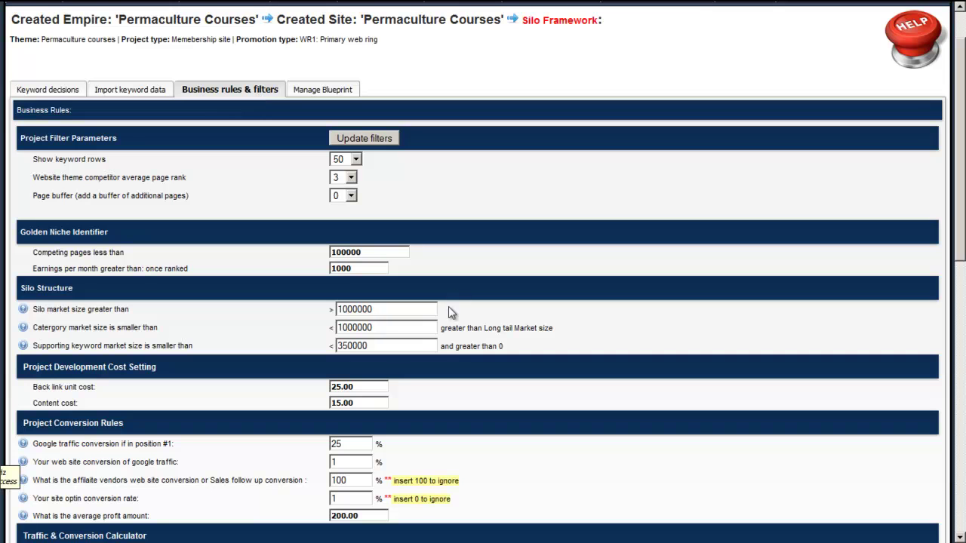
drag(354, 515, 316, 523)
text(47)
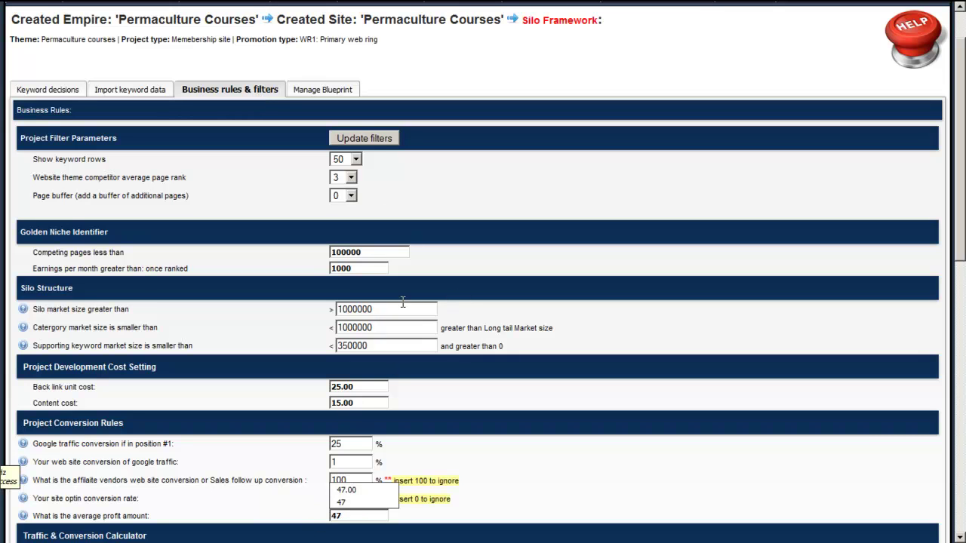
click(346, 138)
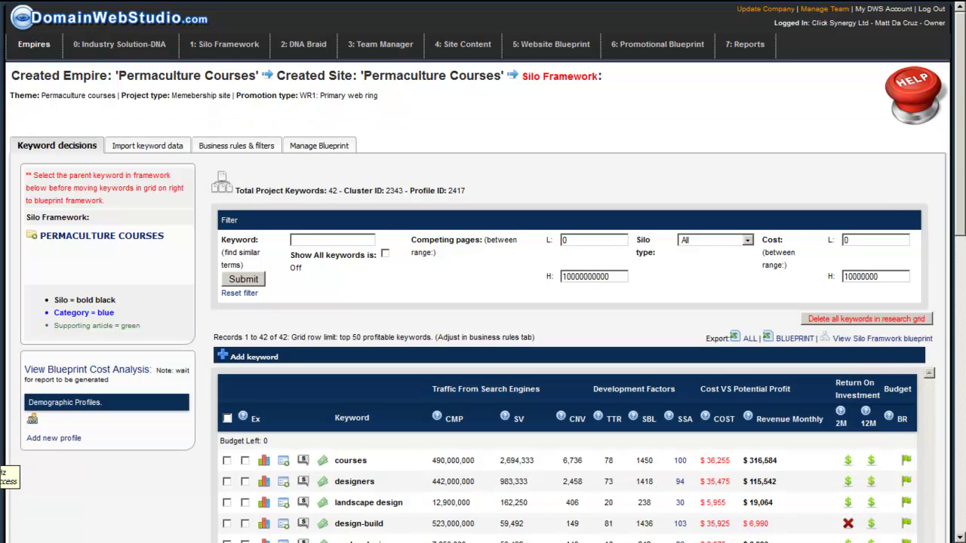
Inspect permaculture design course's figures: 865 searches, 88,700 competing pages, SBL 12, CNV 2
scroll(963, 160, down, 6)
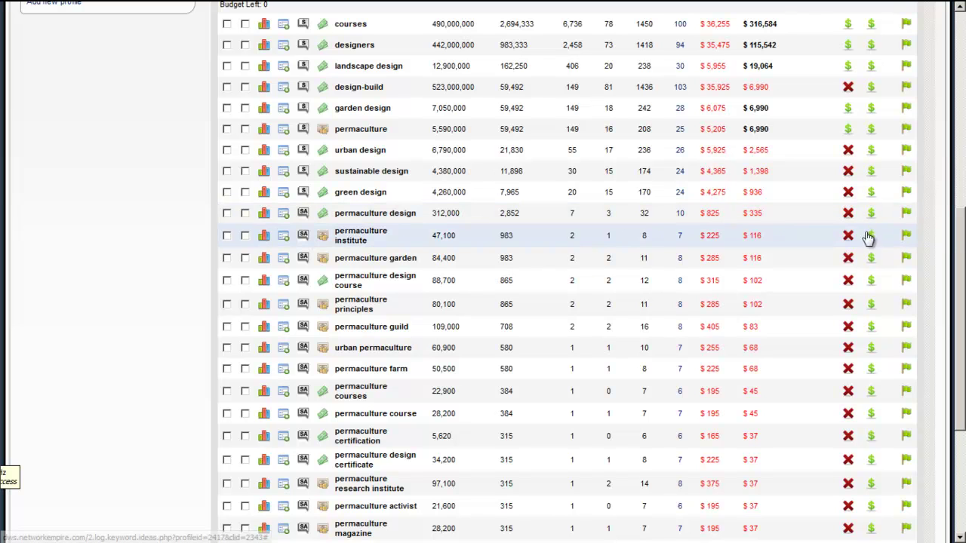
mouse_move(872, 264)
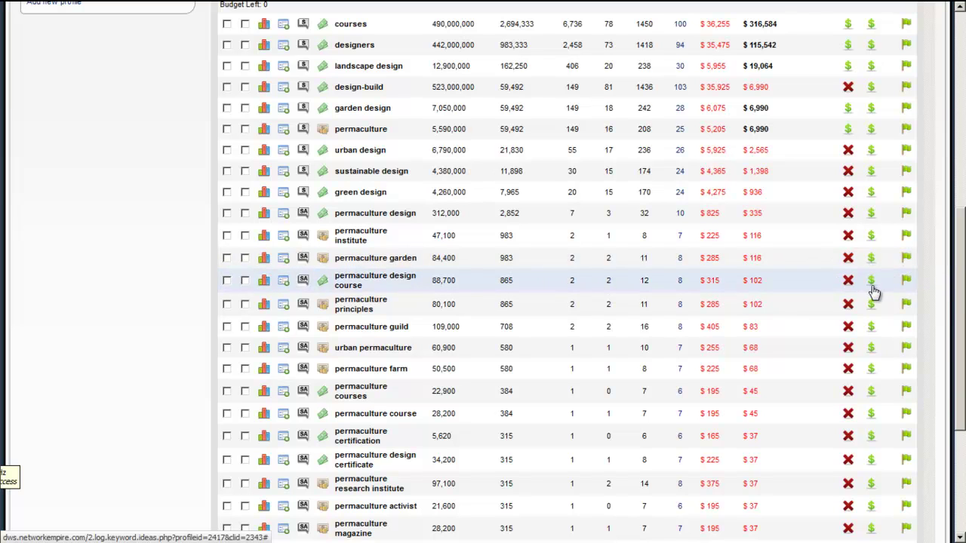
mouse_move(873, 284)
double_click(513, 280)
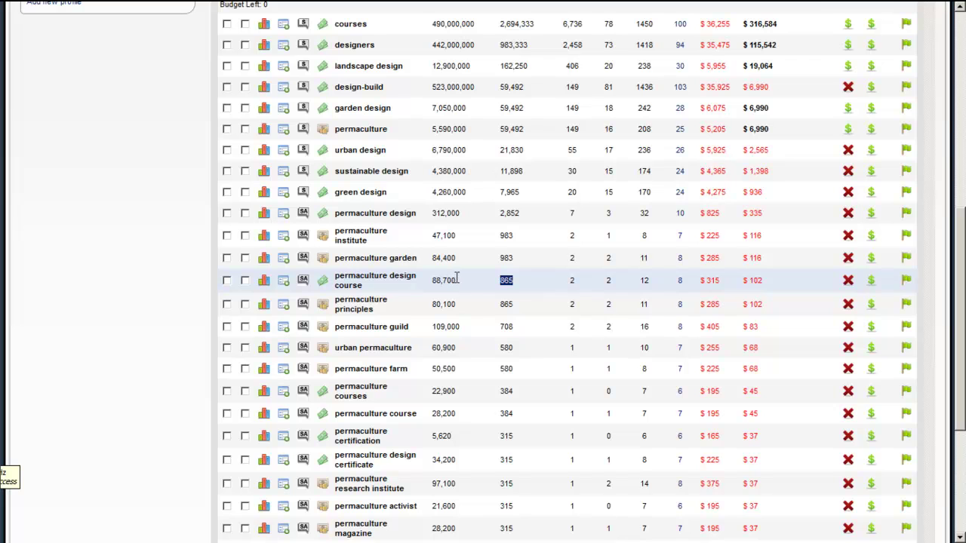
drag(457, 280, 431, 280)
click(612, 285)
double_click(644, 281)
mouse_move(681, 285)
double_click(573, 280)
mouse_move(962, 275)
mouse_down()
mouse_move(962, 193)
mouse_move(963, 290)
mouse_up()
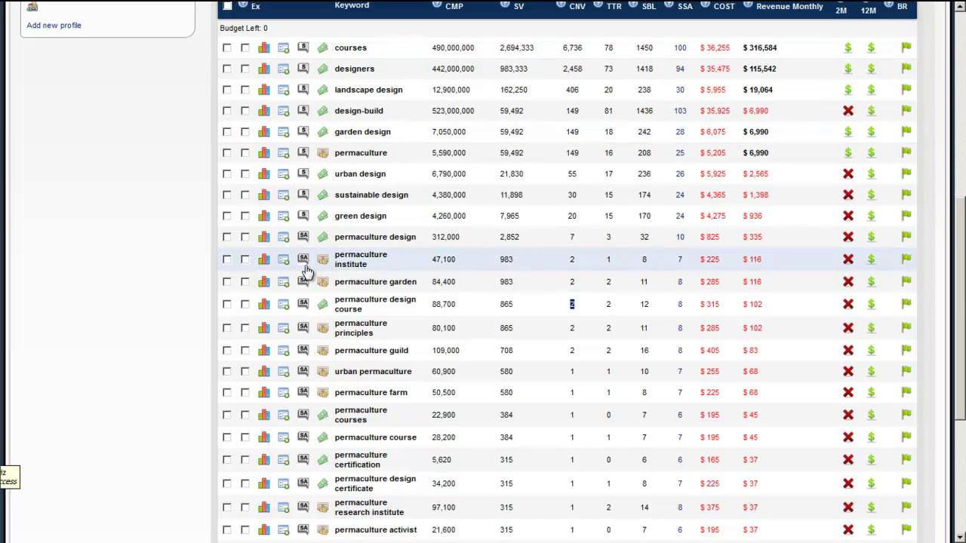
click(268, 314)
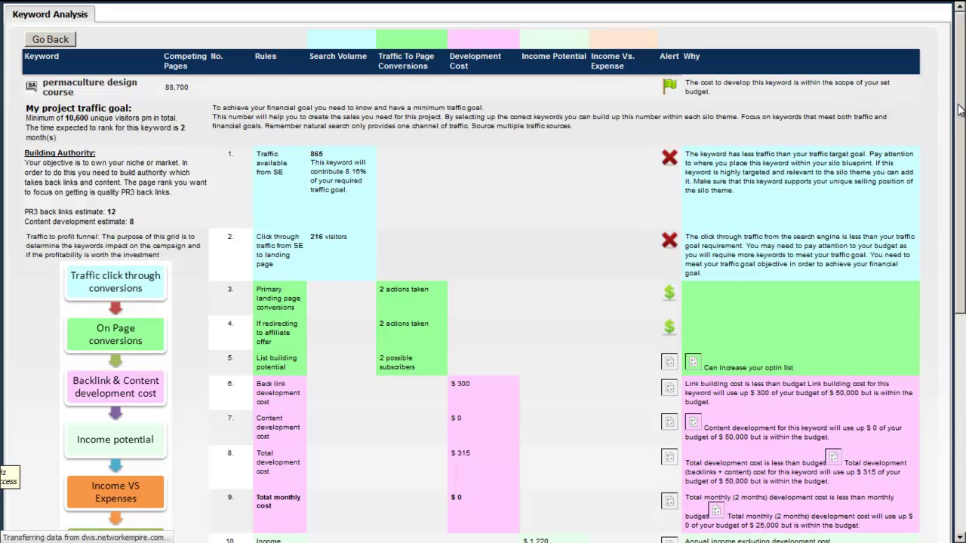
scroll(960, 110, down, 3)
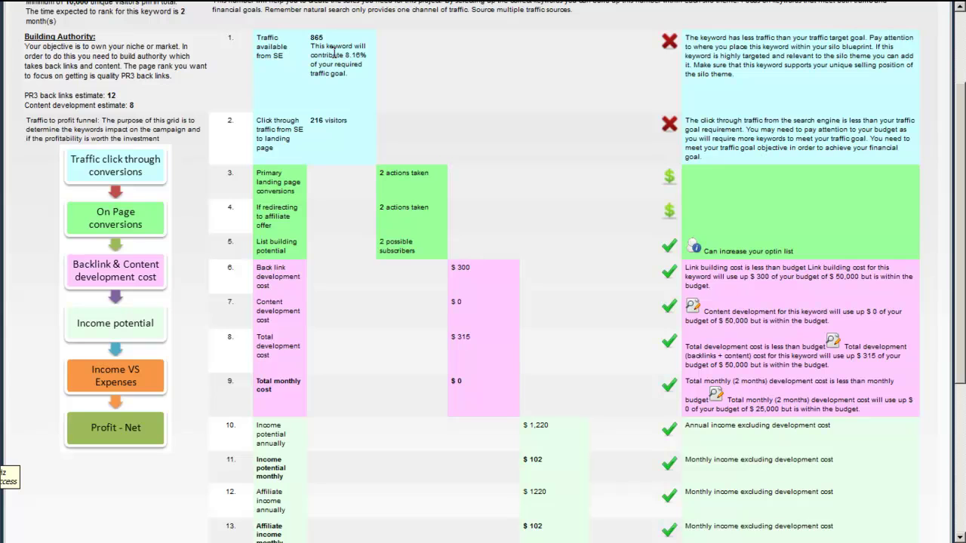
drag(344, 55, 362, 53)
scroll(471, 352, down, 3)
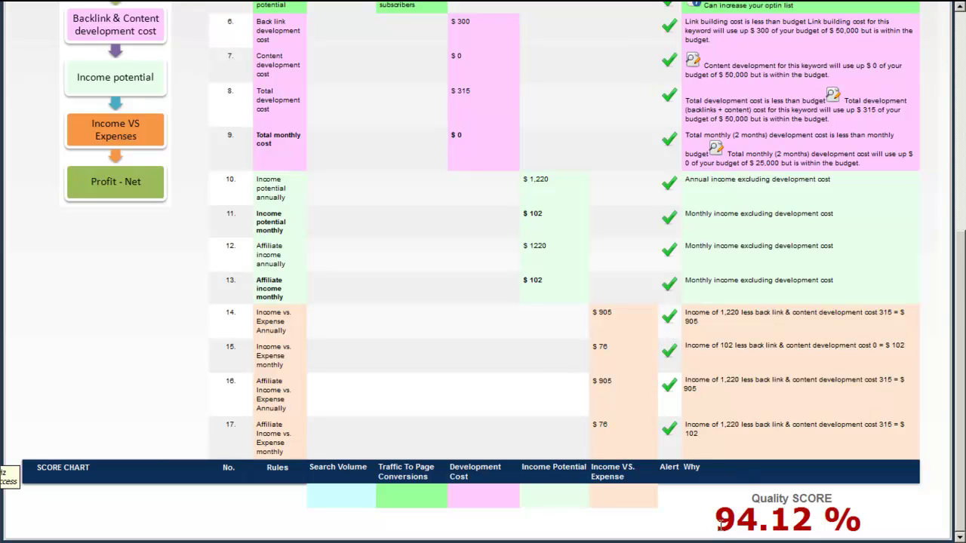
drag(716, 521, 817, 513)
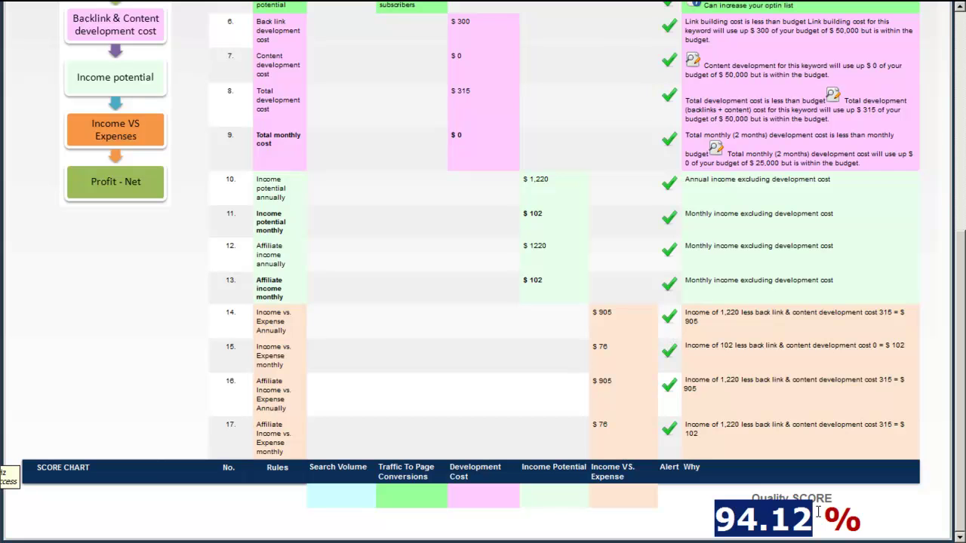
click(723, 504)
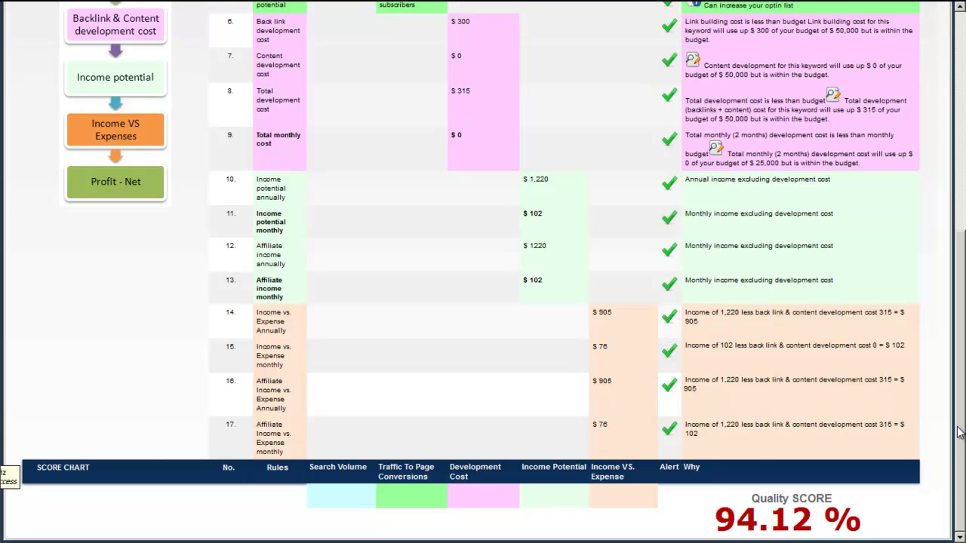
drag(958, 431, 964, 233)
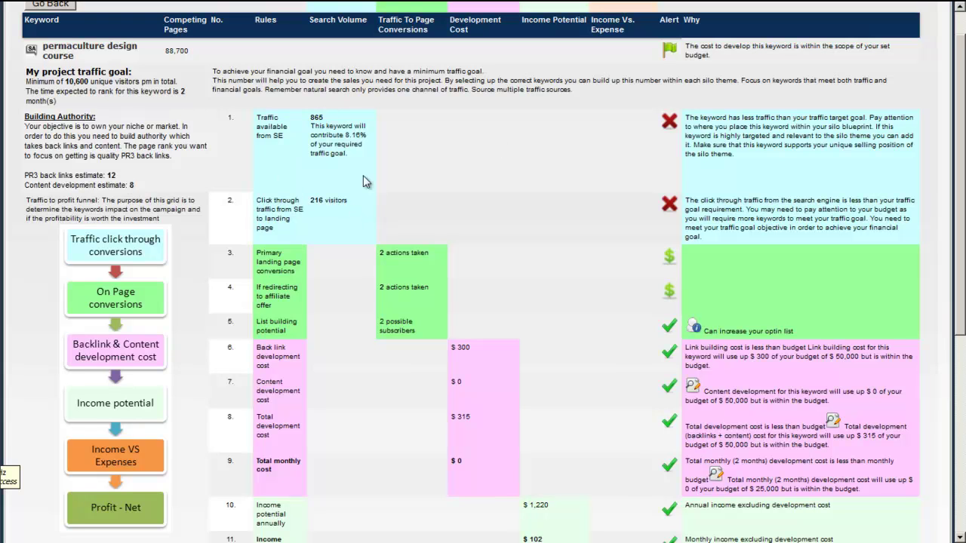
Go back to Business rules & filters and confirm profit 47.00, 50 keyword rows, content cost 15.00
click(65, 7)
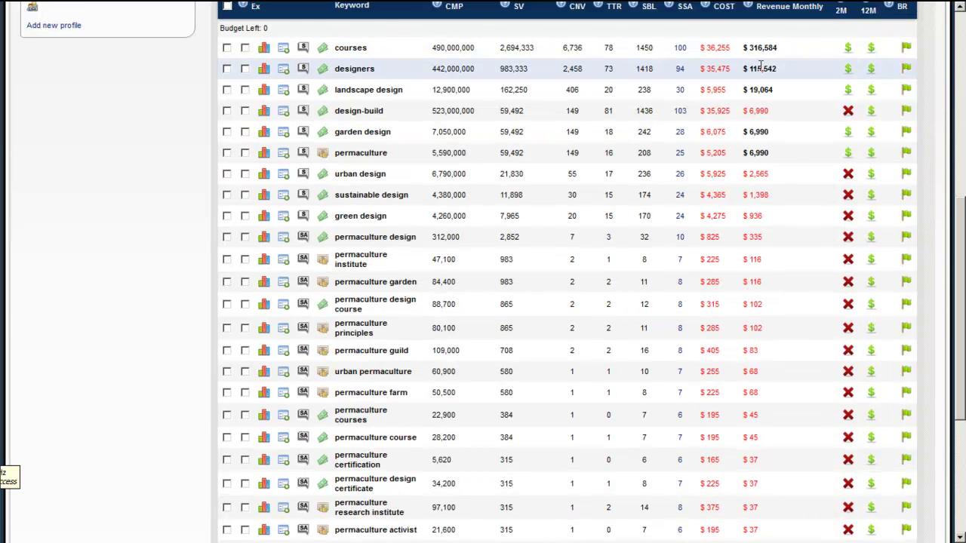
scroll(962, 29, up, 5)
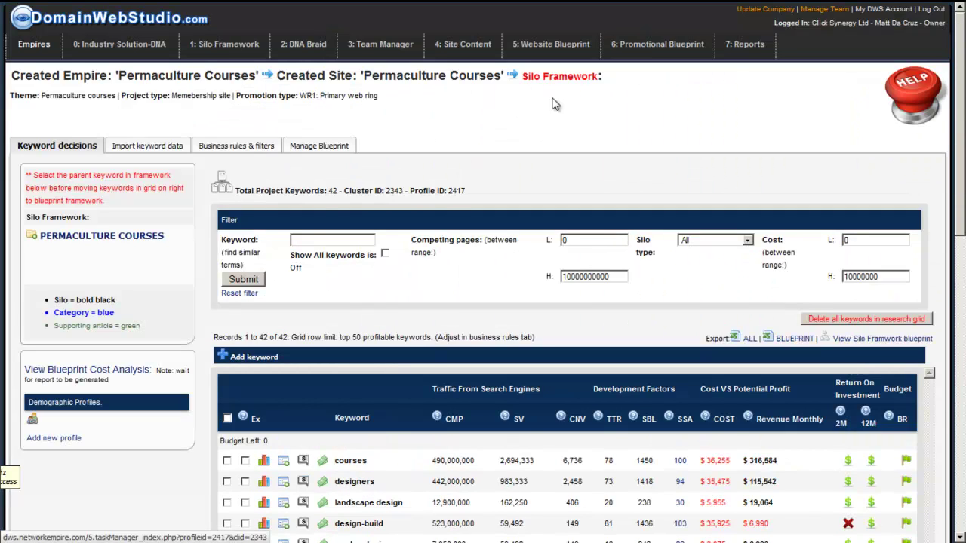
click(228, 147)
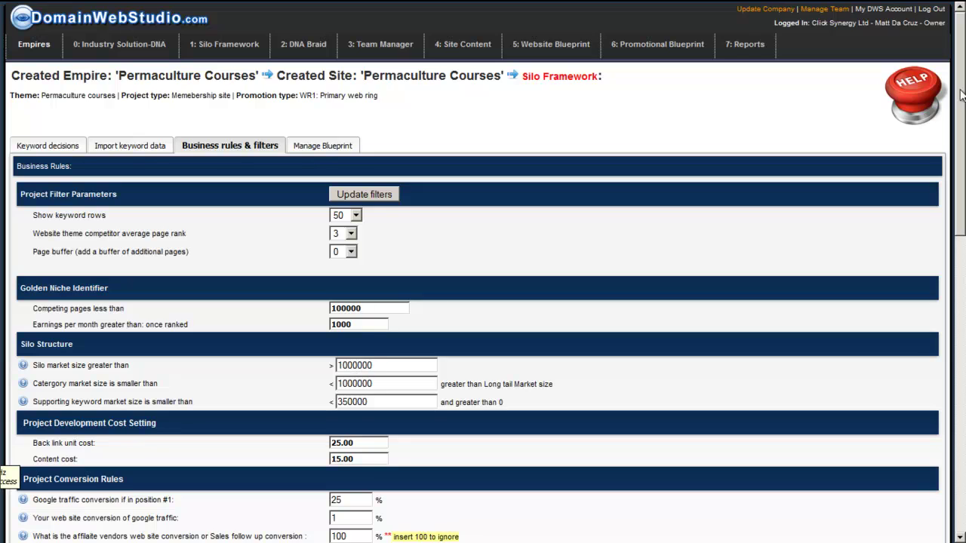
scroll(962, 106, down, 3)
scroll(483, 271, down, 3)
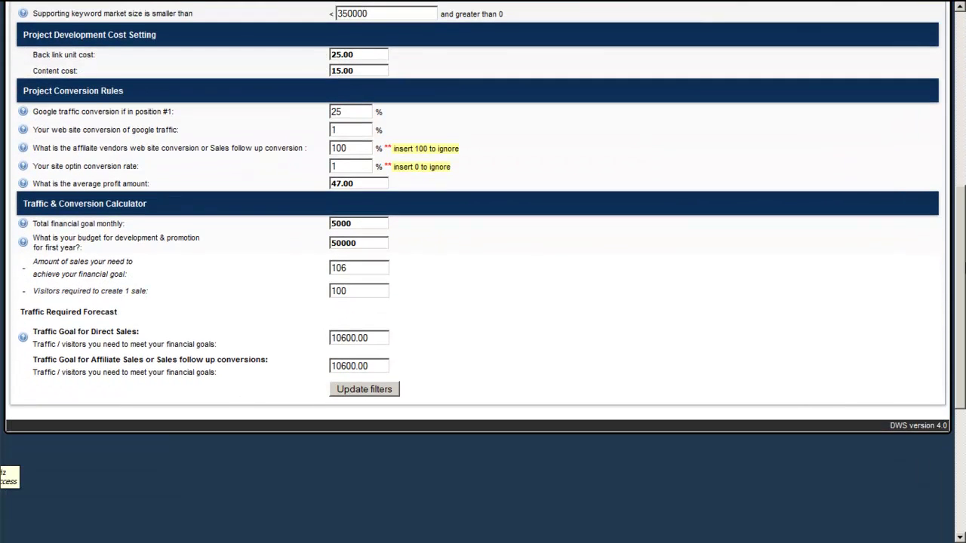
scroll(964, 241, up, 1)
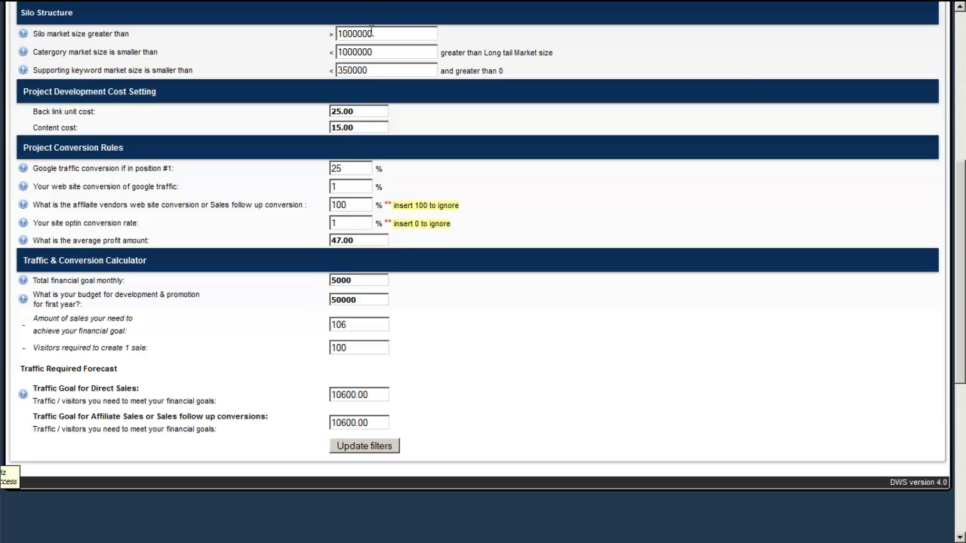
drag(961, 196, 961, 28)
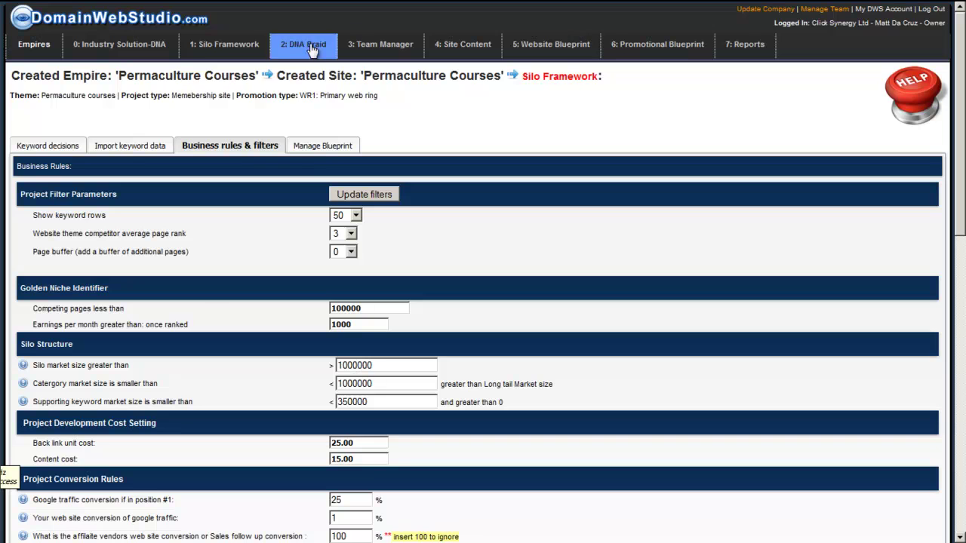
mouse_move(236, 47)
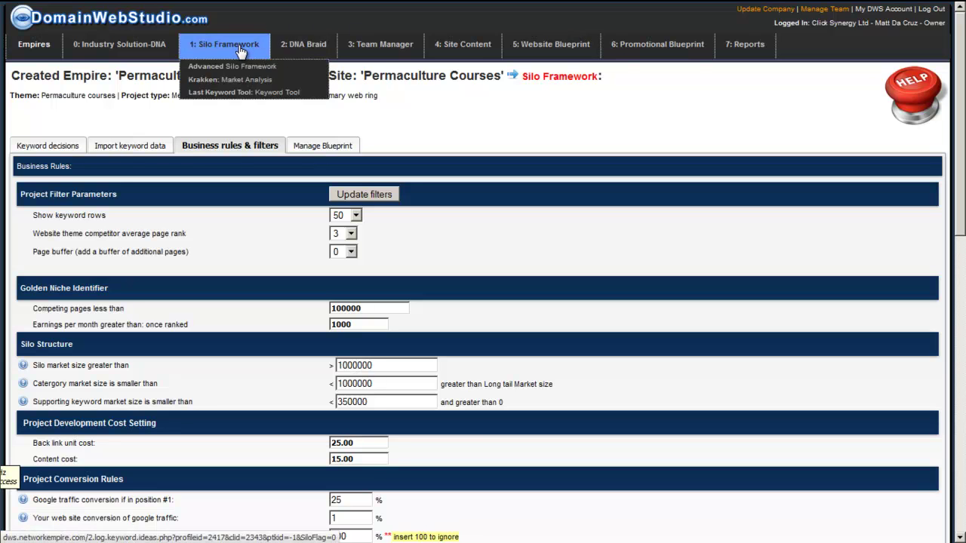